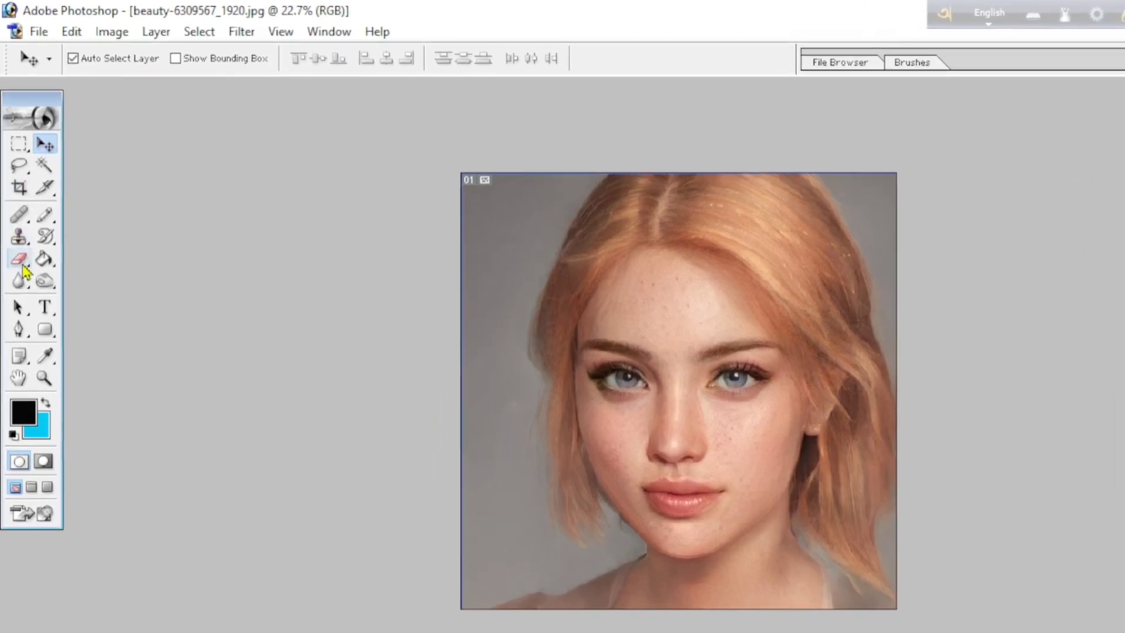
Step: Erase the grey backdrop in the portrait's upper-left corner with the Eraser Tool, using the 250 px brush at 100% opacity
click(20, 235)
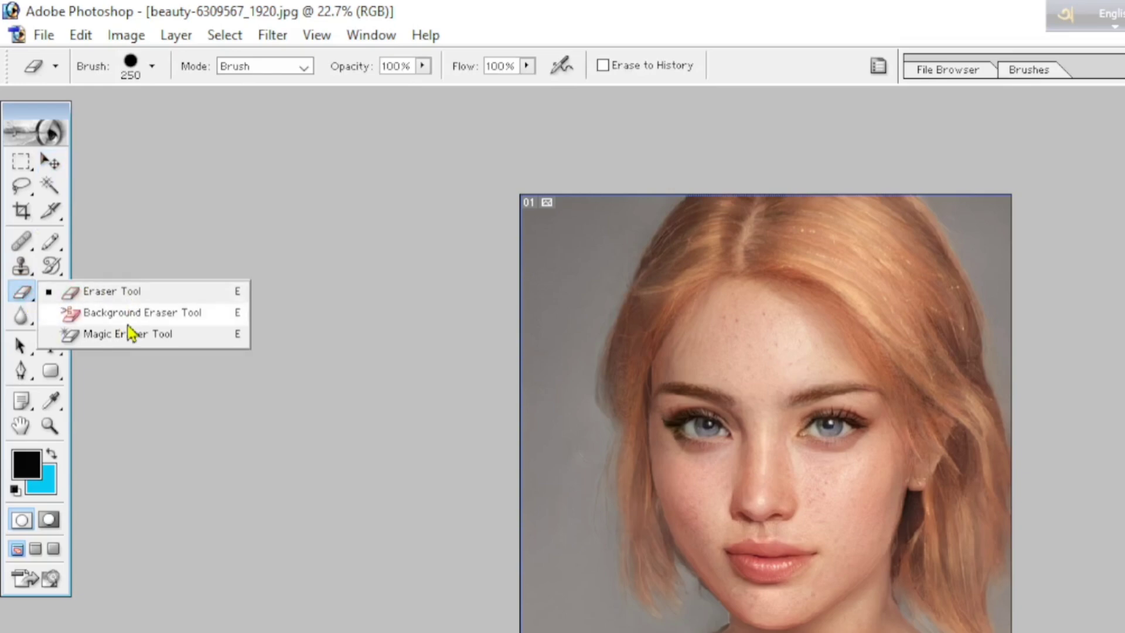
click(99, 342)
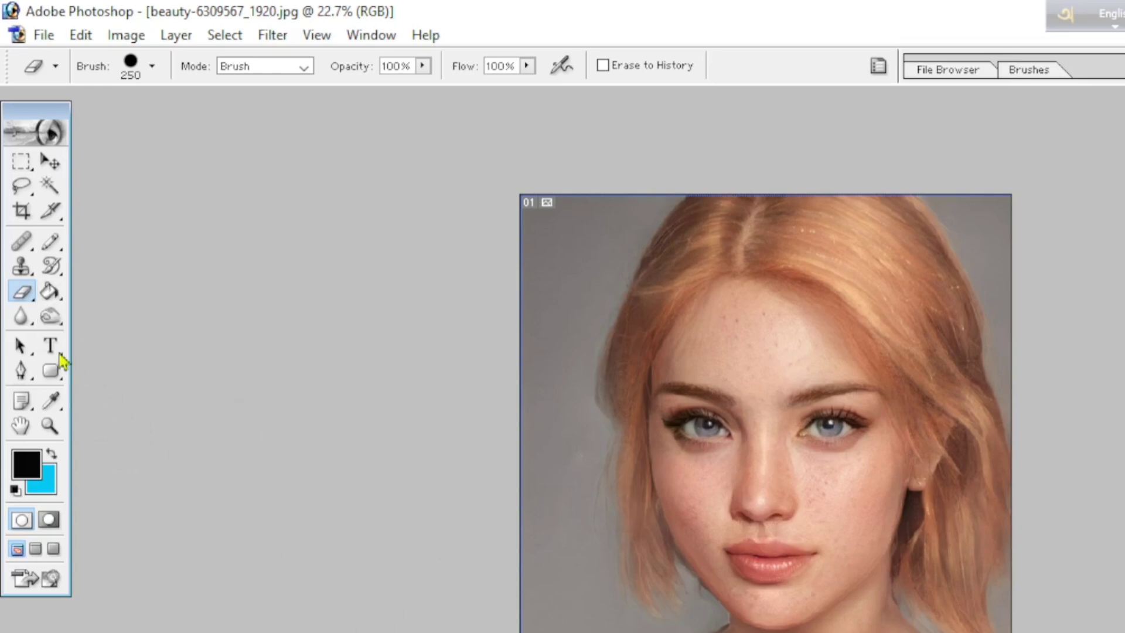
right_click(29, 302)
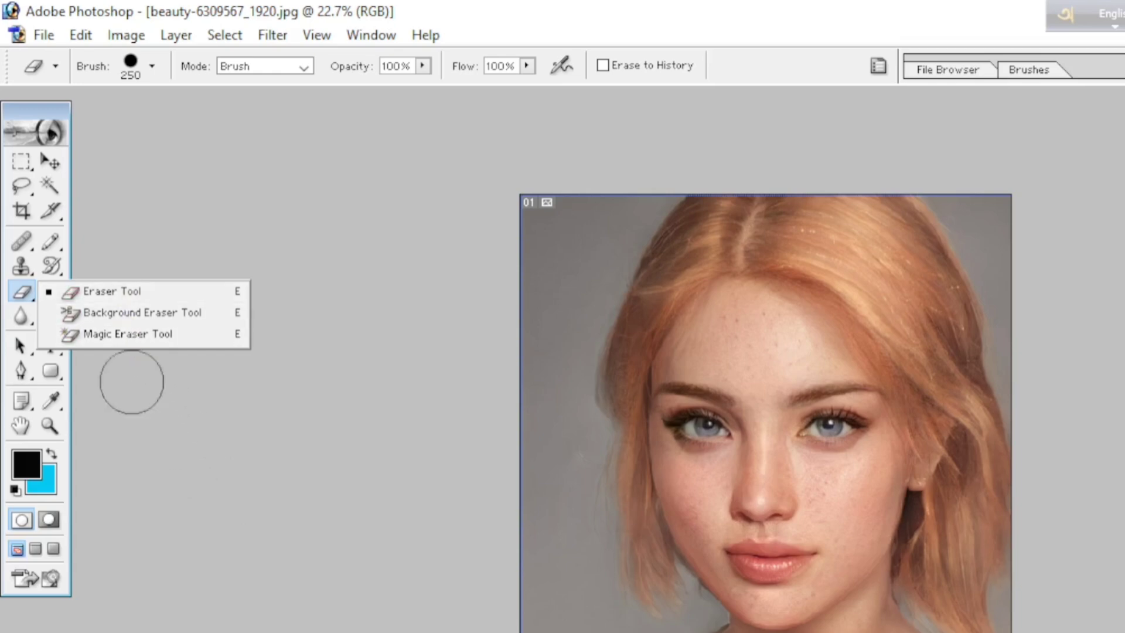
click(102, 299)
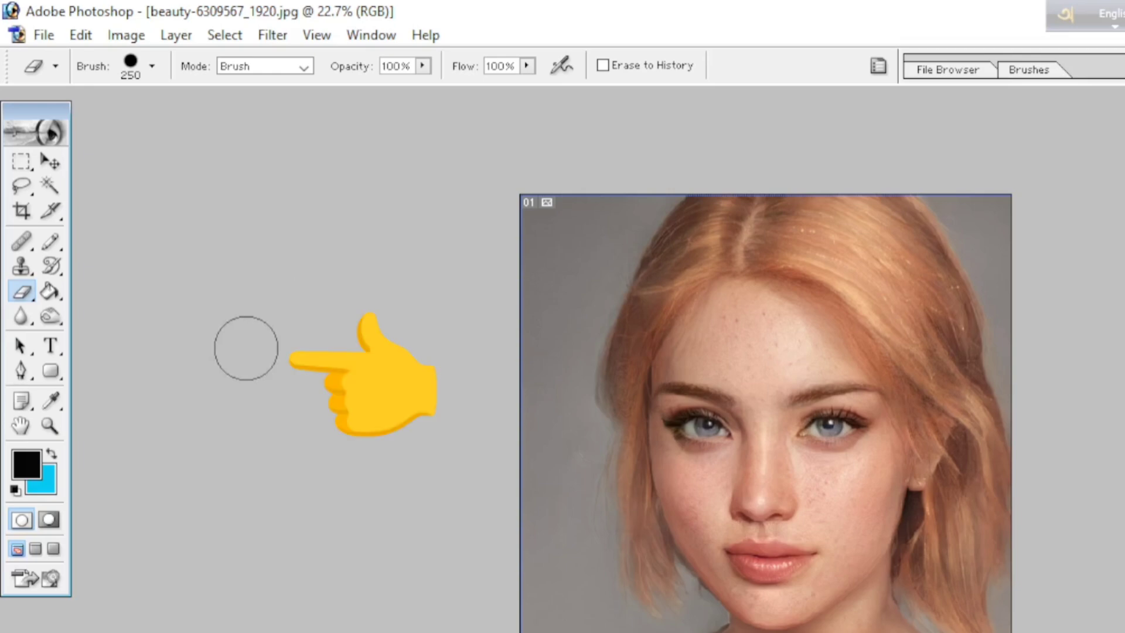
key(ctrl+plus)
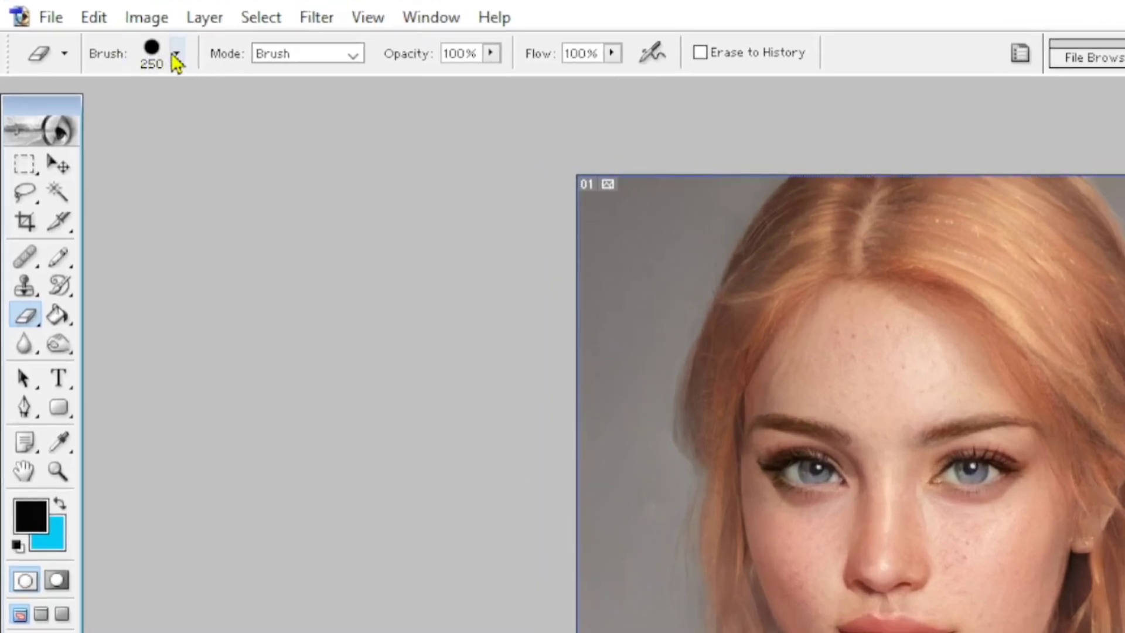
click(175, 55)
click(176, 57)
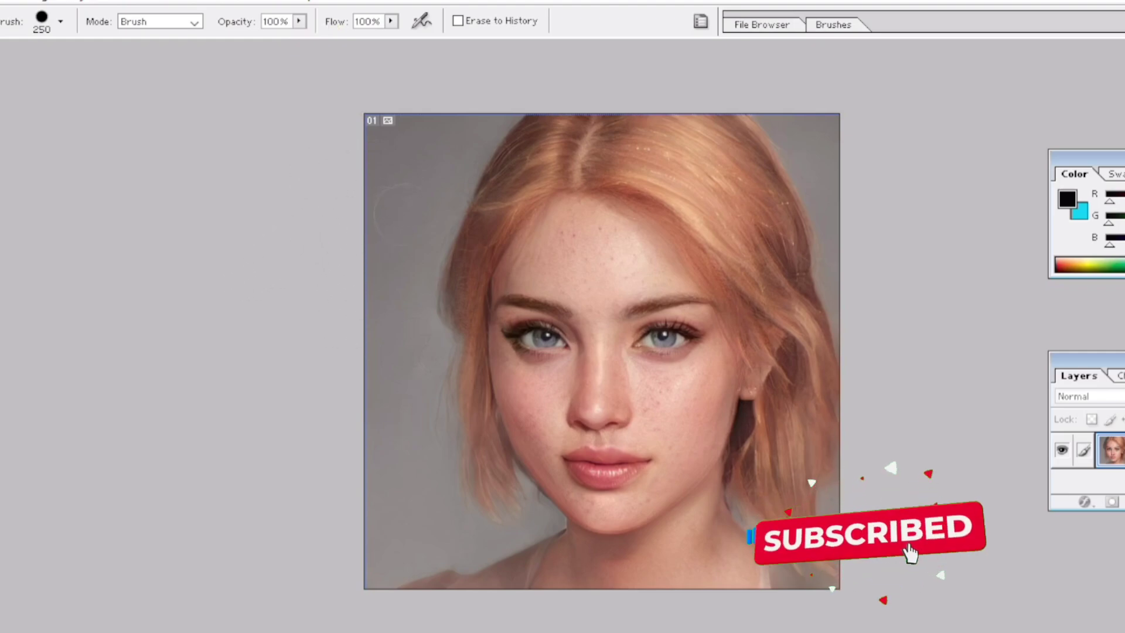
scroll(379, 235, up, 1)
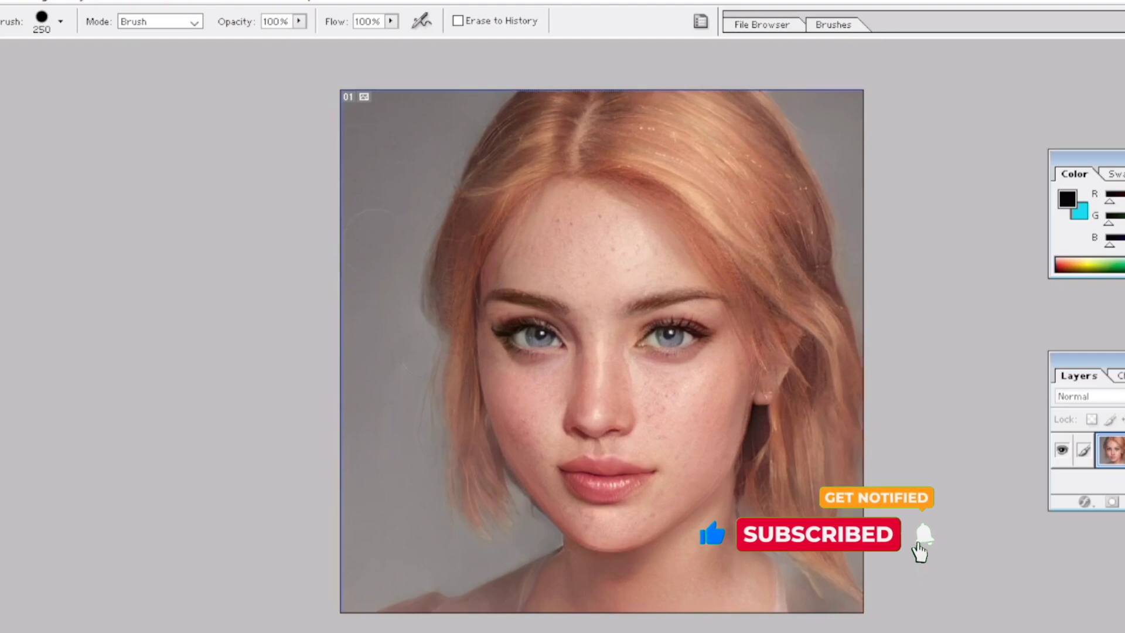
mouse_move(376, 242)
mouse_down()
mouse_move(362, 118)
mouse_move(418, 114)
mouse_up()
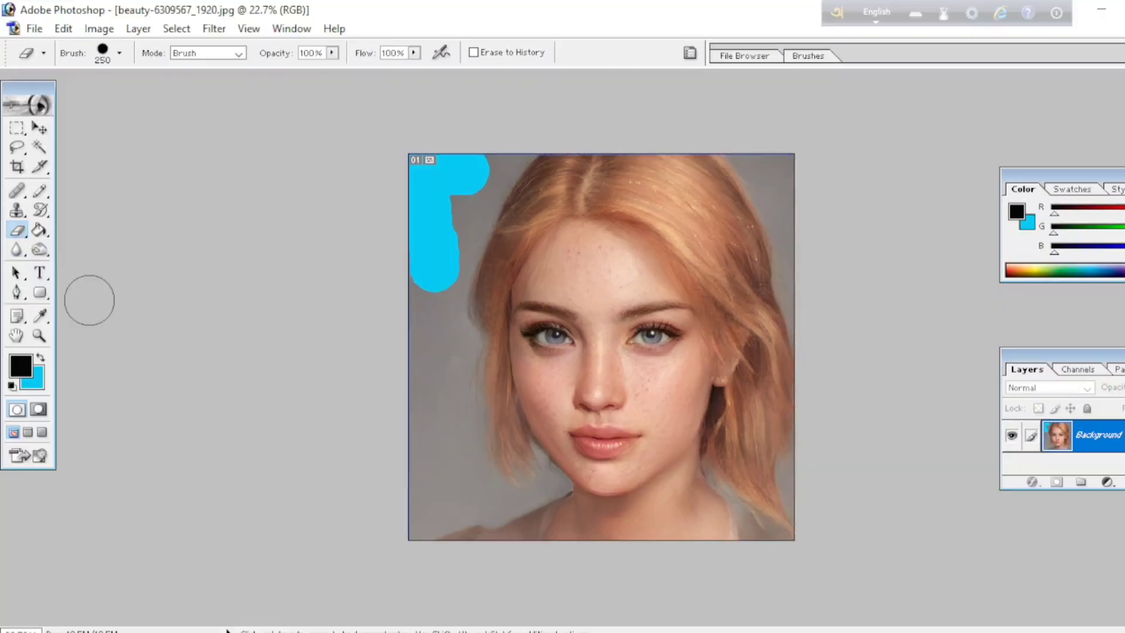
Step: Extend the Eraser Tool strokes down the portrait's left edge to the bottom of the image
click(15, 236)
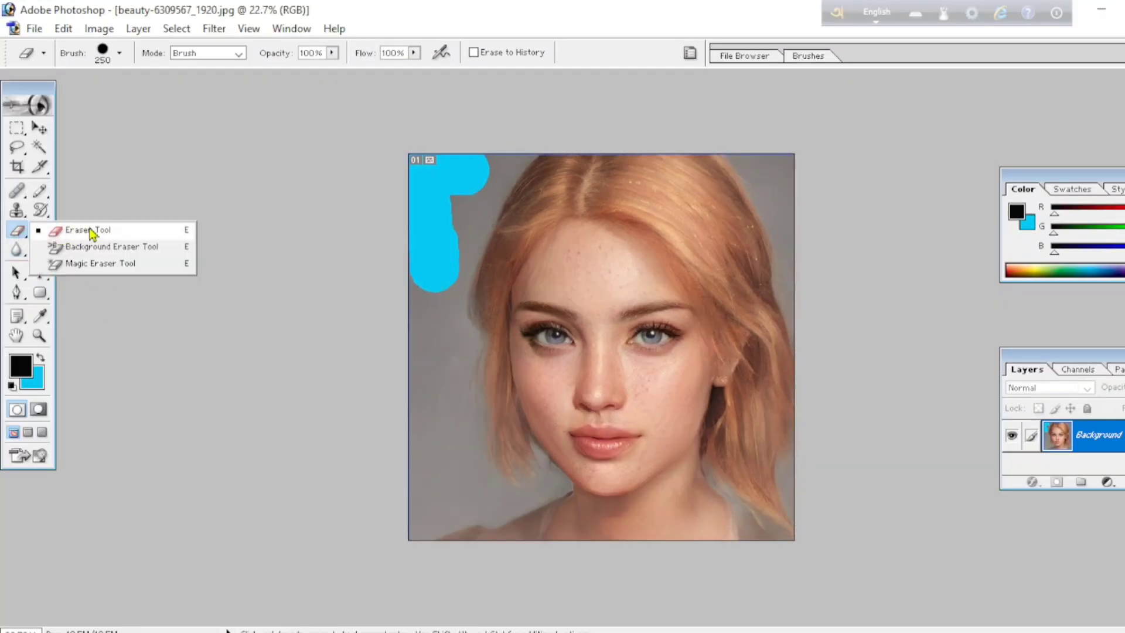
click(91, 232)
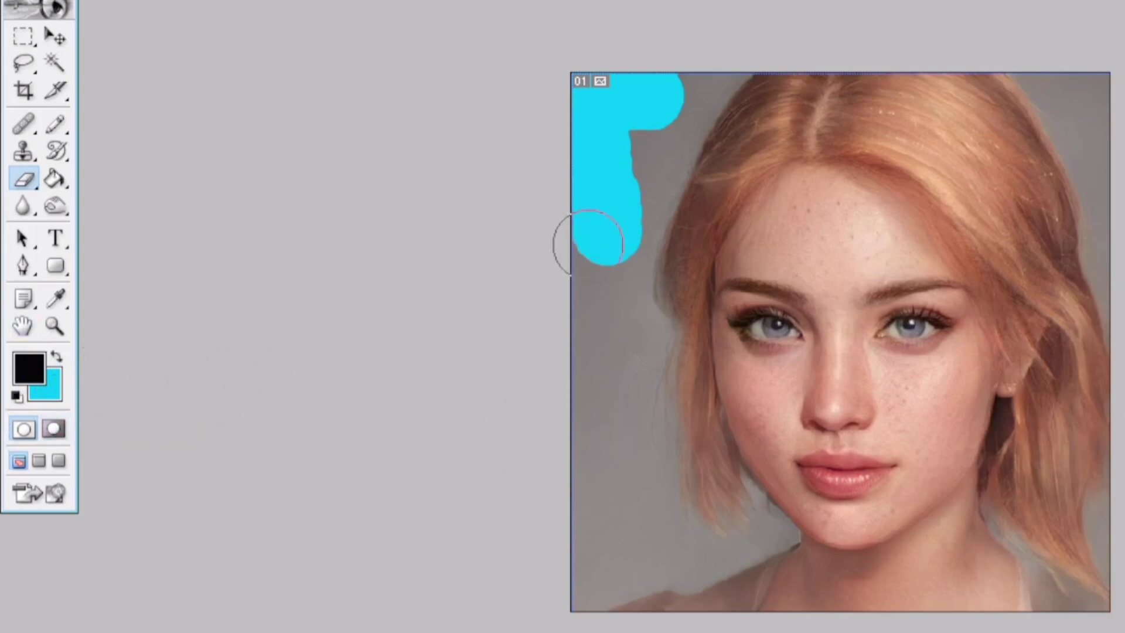
drag(582, 241, 592, 478)
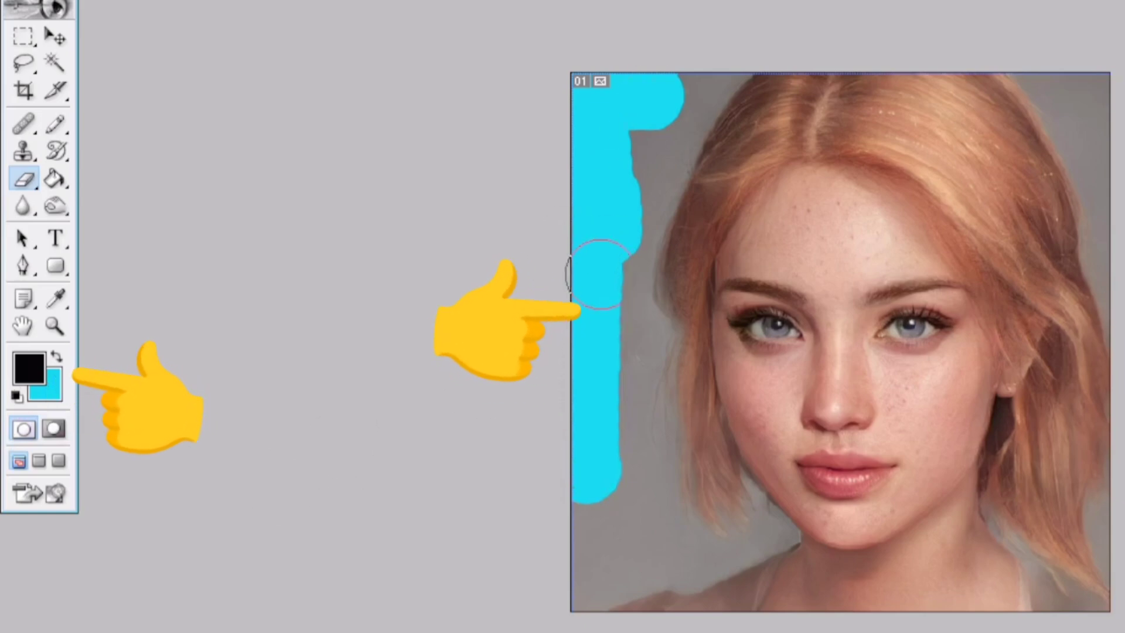
click(28, 182)
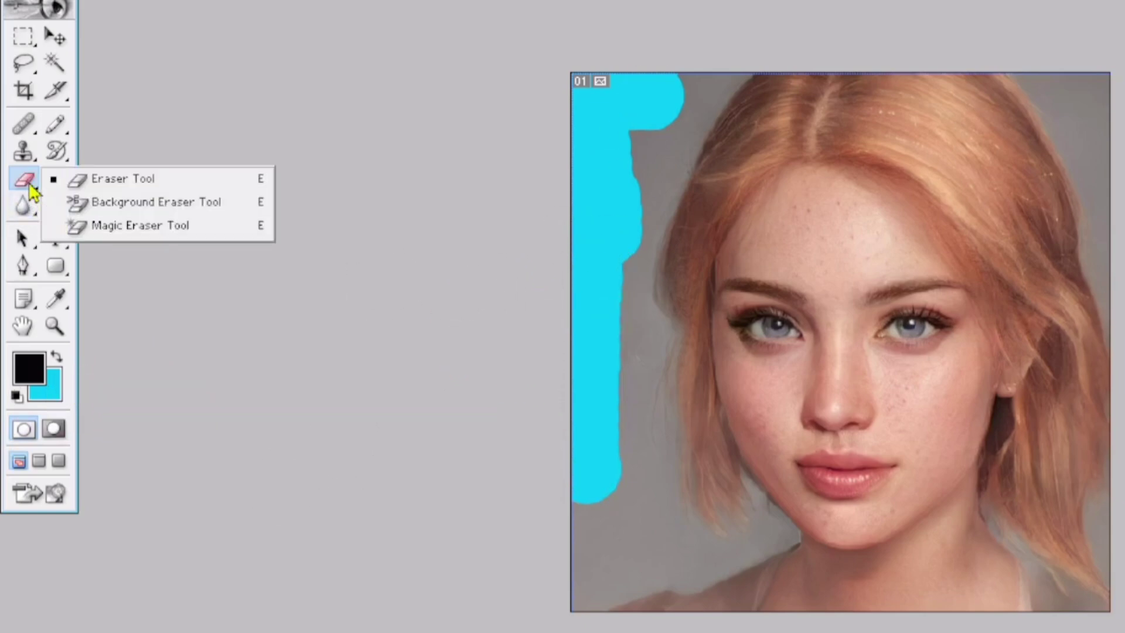
click(114, 180)
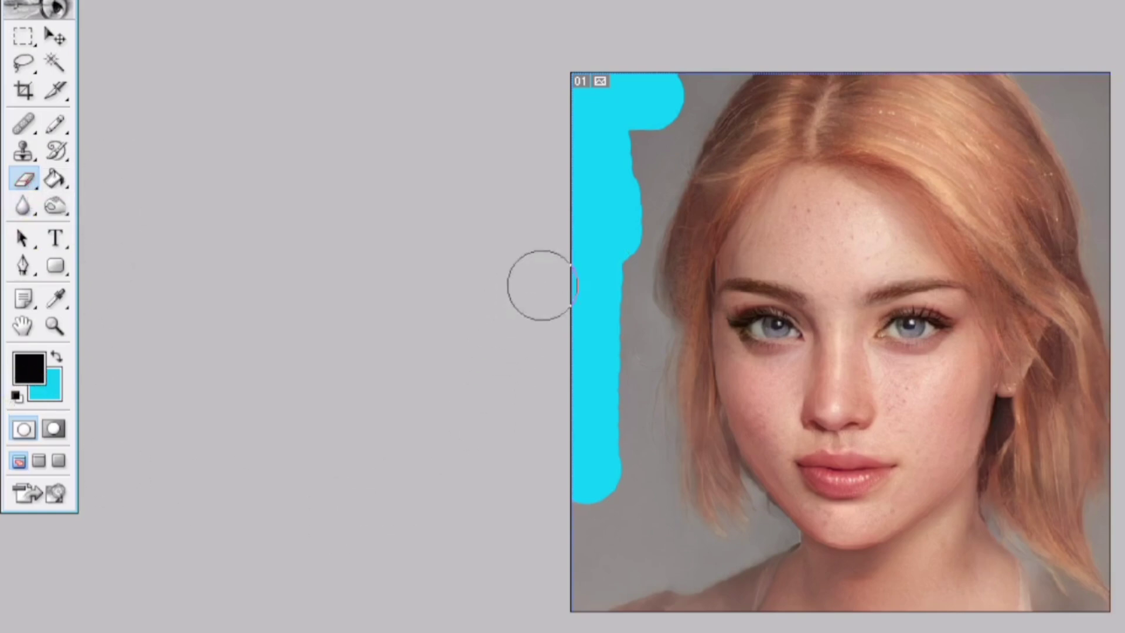
drag(573, 452, 579, 599)
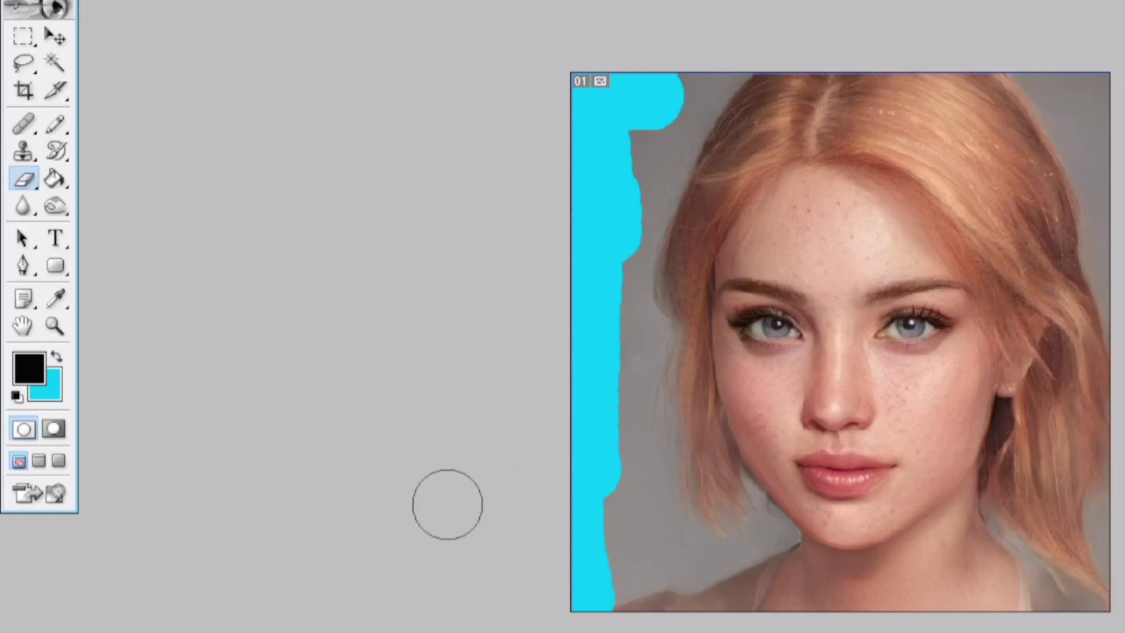
Step: Undo all Eraser Tool strokes on the portrait
click(25, 179)
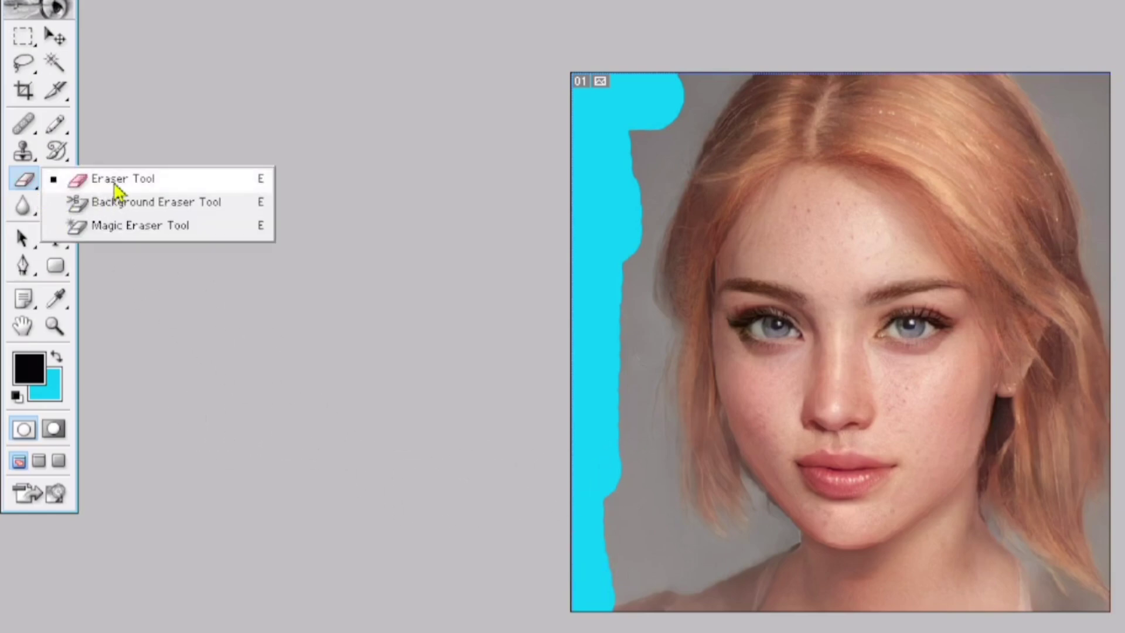
click(486, 528)
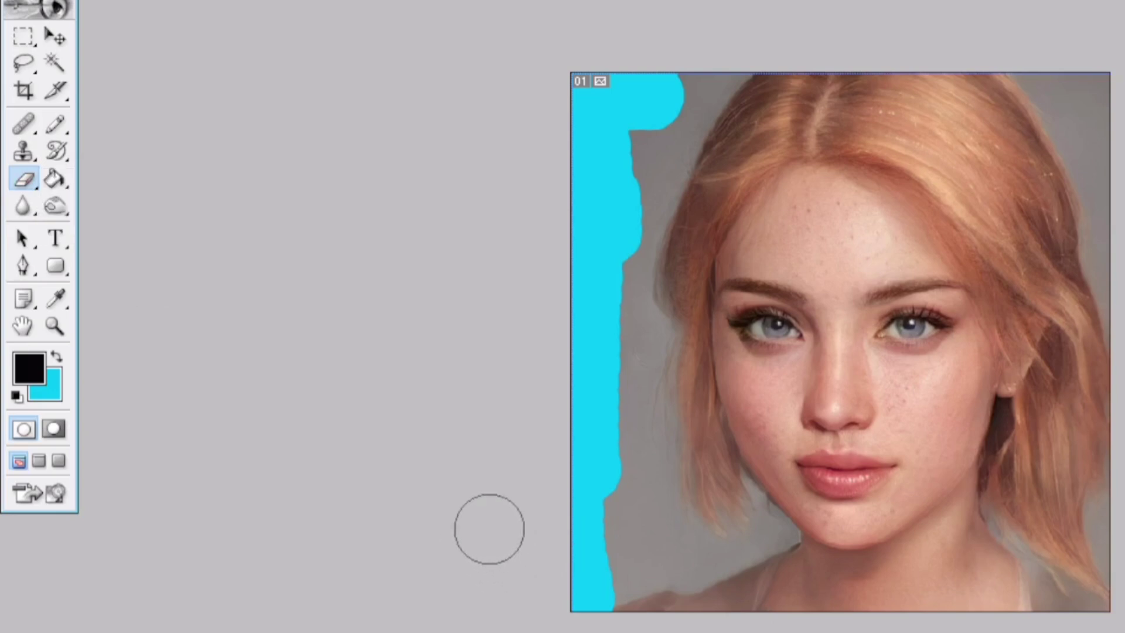
key(ctrl+z)
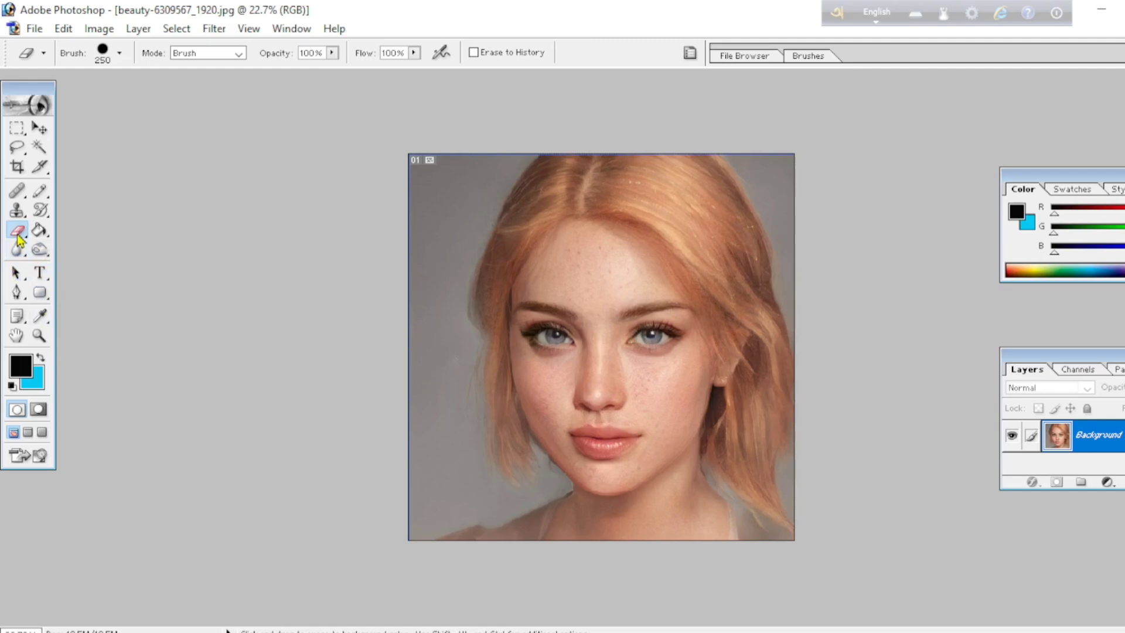
Step: Erase the backdrop to transparency along the portrait's top-left corner and left edge with the Background Eraser Tool
click(71, 241)
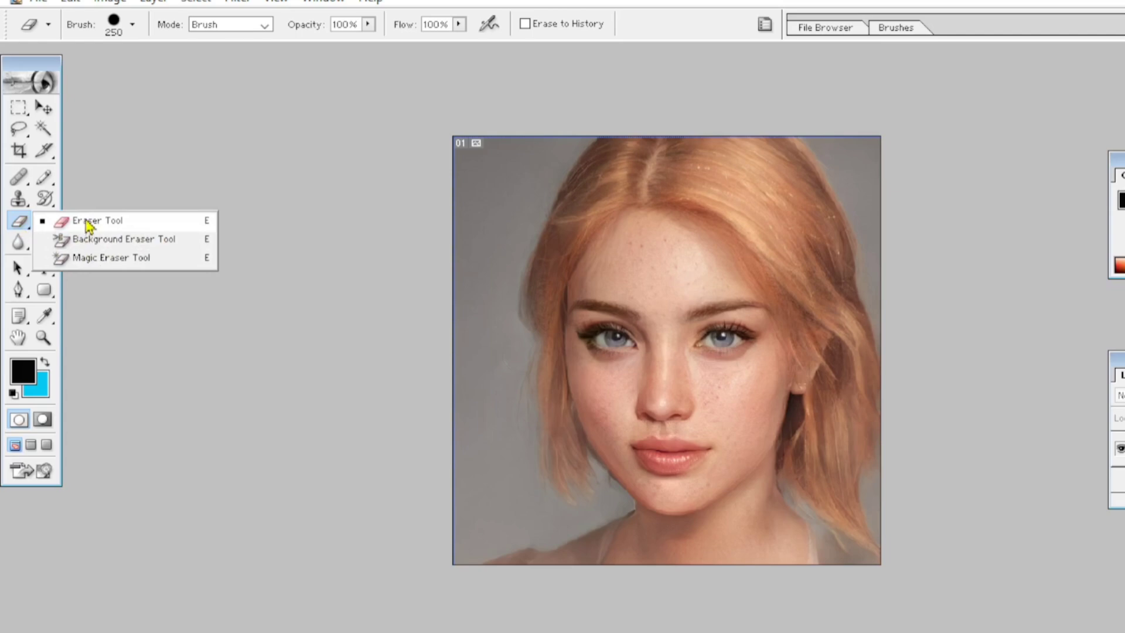
click(132, 241)
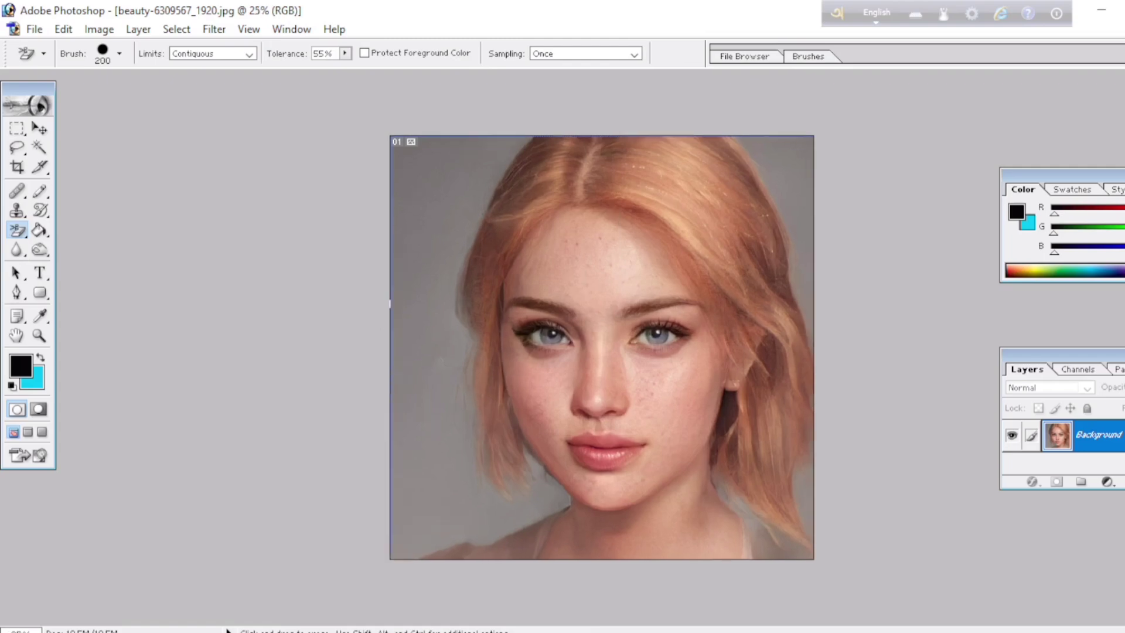
key(ctrl+0)
mouse_move(362, 258)
mouse_down()
mouse_move(365, 126)
mouse_move(446, 101)
mouse_move(398, 145)
mouse_up()
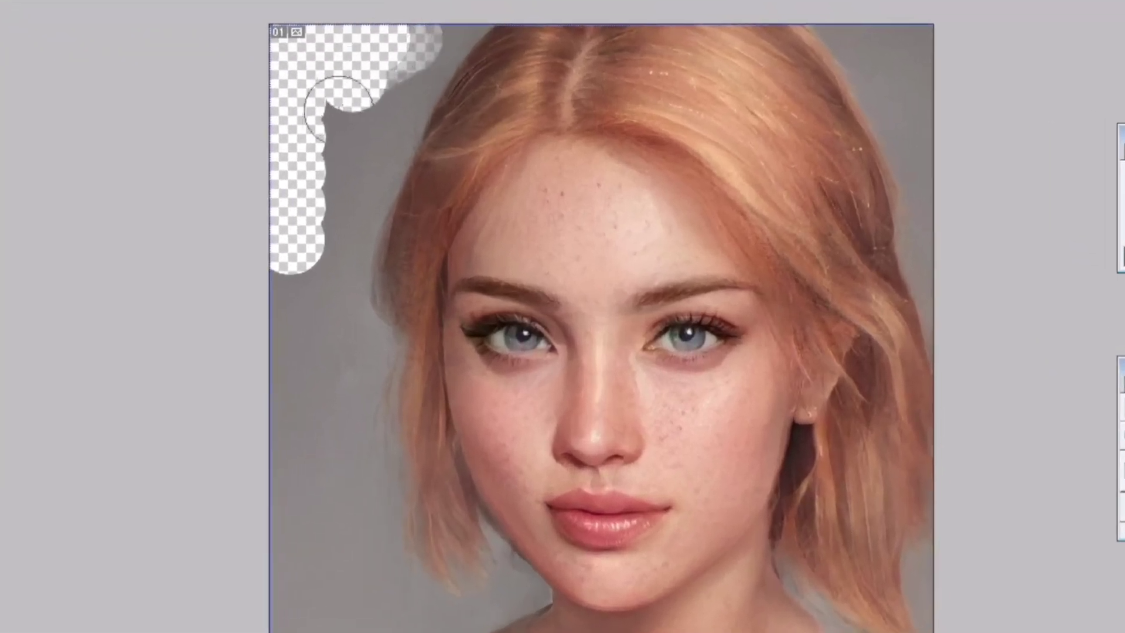
mouse_move(339, 110)
mouse_down()
mouse_move(283, 344)
mouse_move(289, 447)
mouse_move(252, 615)
mouse_move(270, 631)
mouse_up()
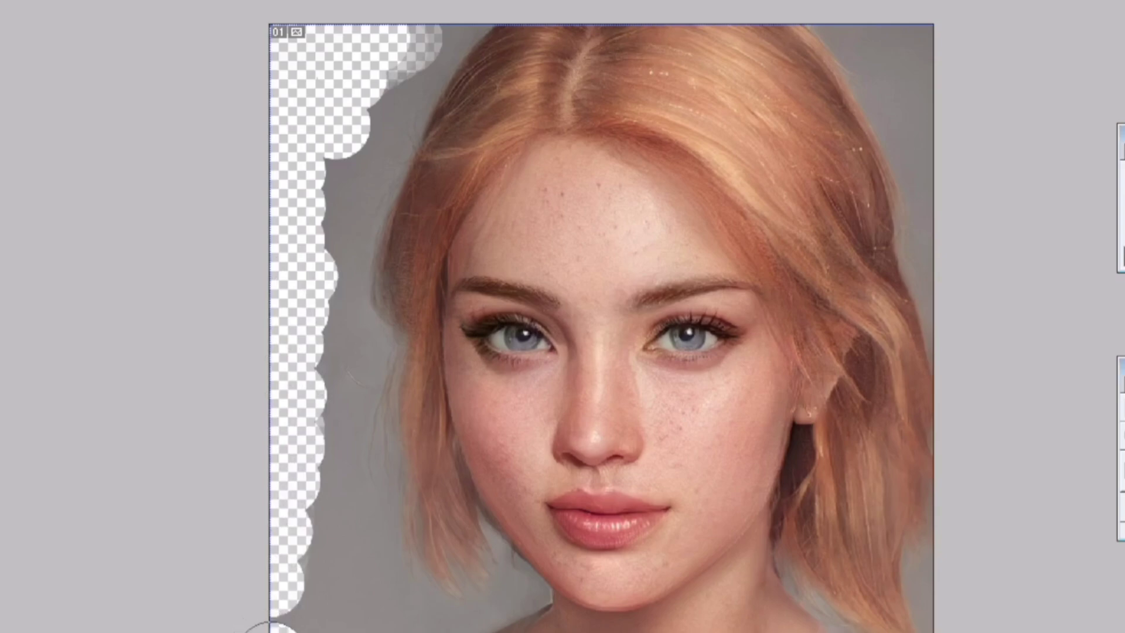
Step: Widen the transparent strip toward the hair by erasing more of the left backdrop with the 200 px Background Eraser brush
key(ctrl+minus)
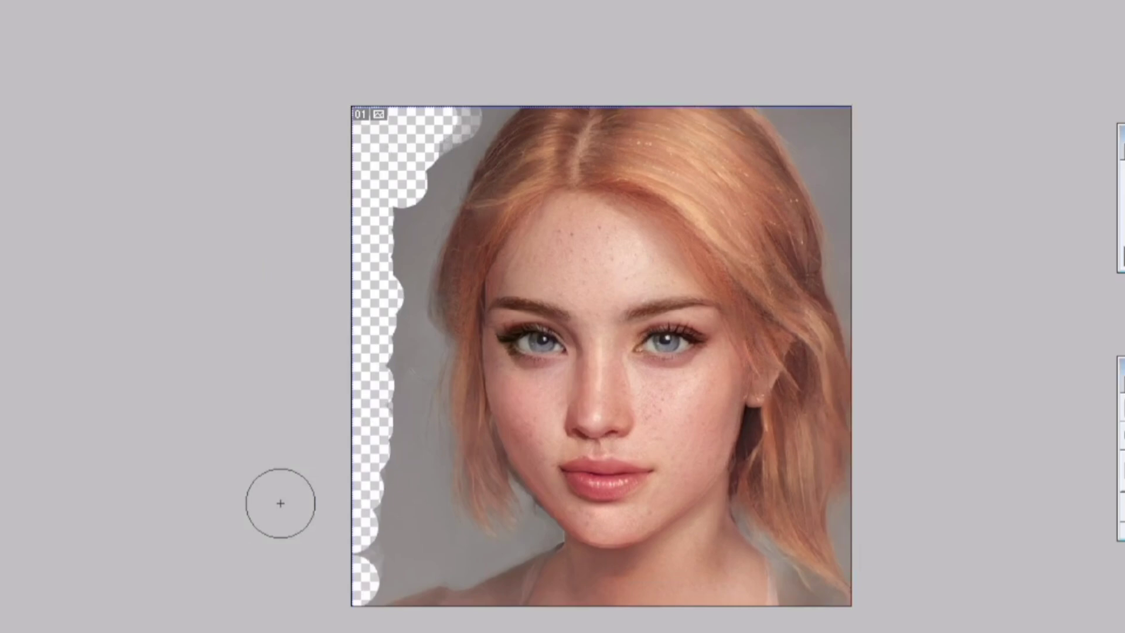
key(bracketleft)
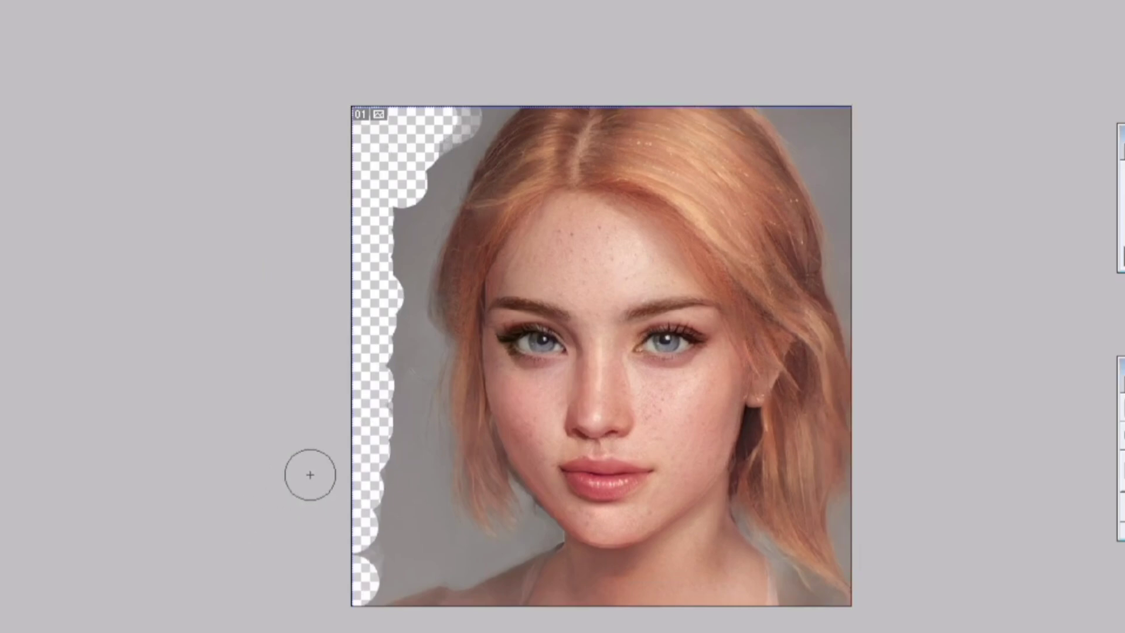
key(ctrl+plus)
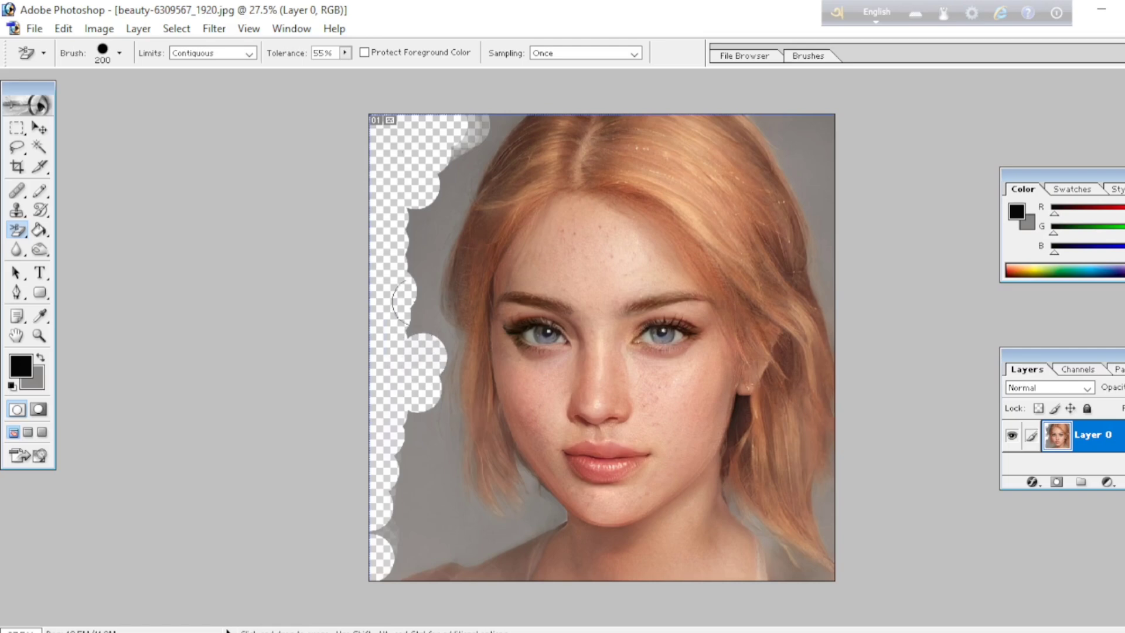
click(355, 258)
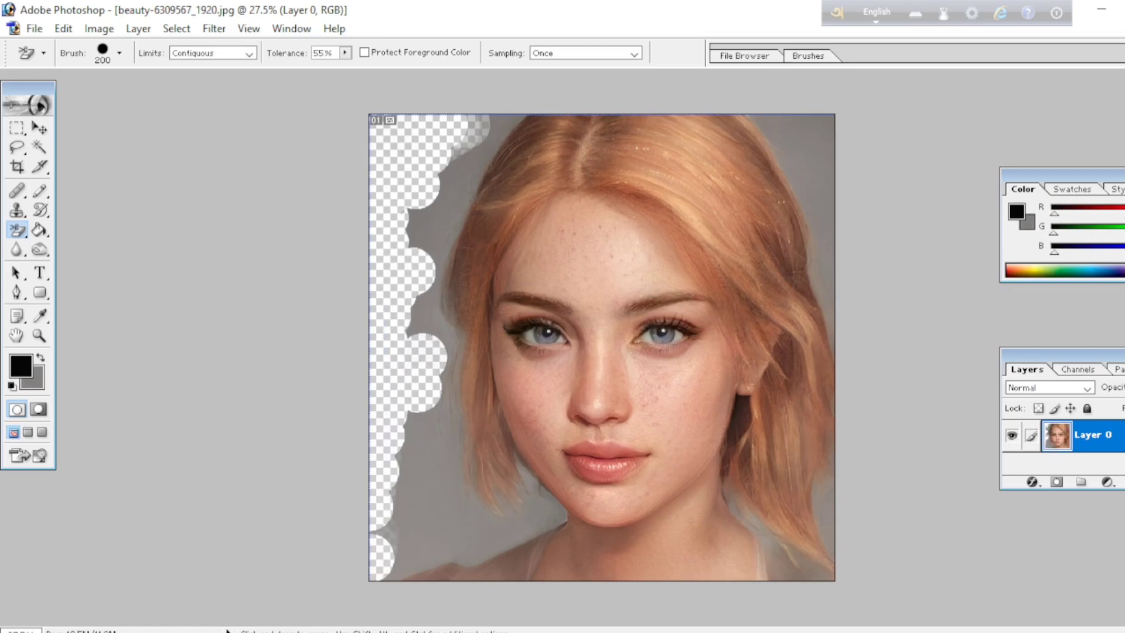
click(421, 224)
click(447, 177)
click(464, 147)
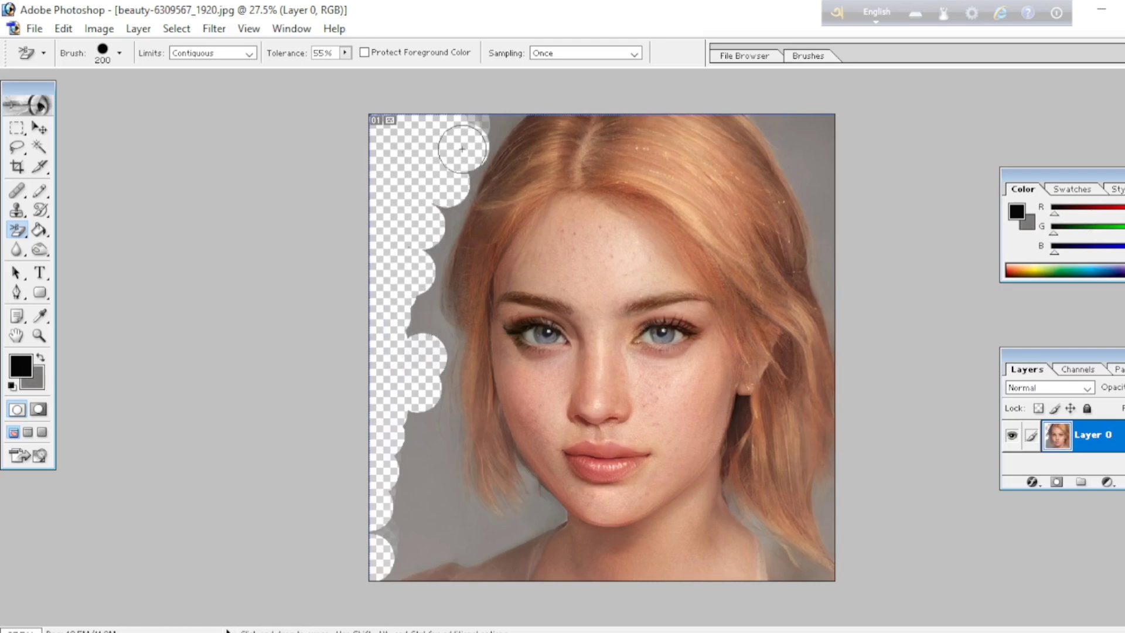
Step: Undo all Background Eraser strokes to restore the original portrait background
click(17, 229)
click(82, 251)
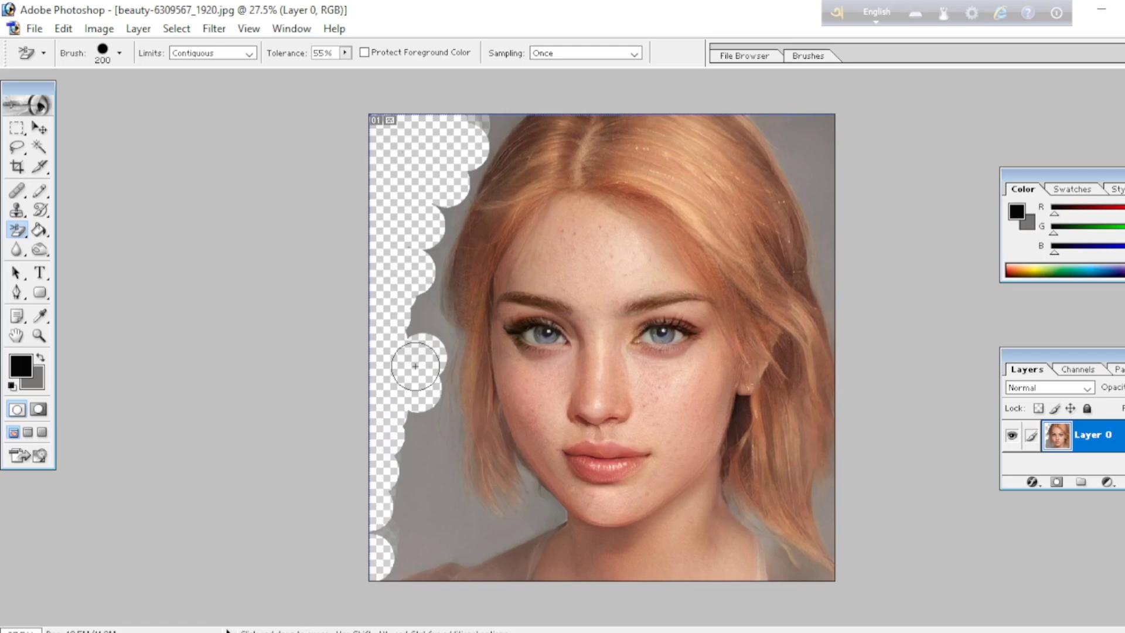
click(16, 230)
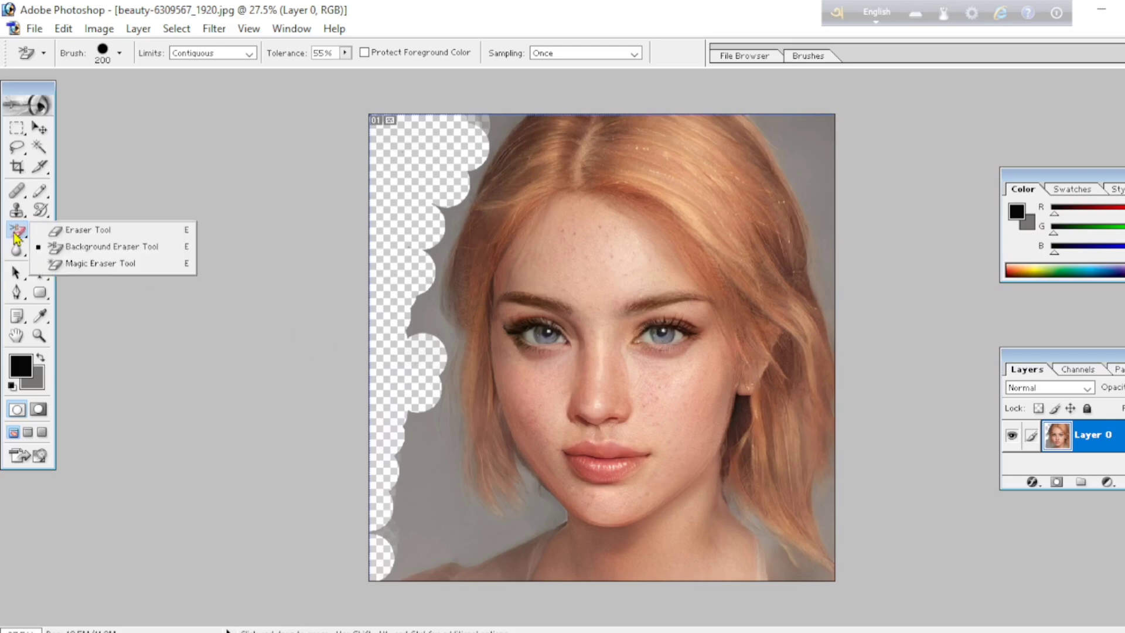
click(147, 251)
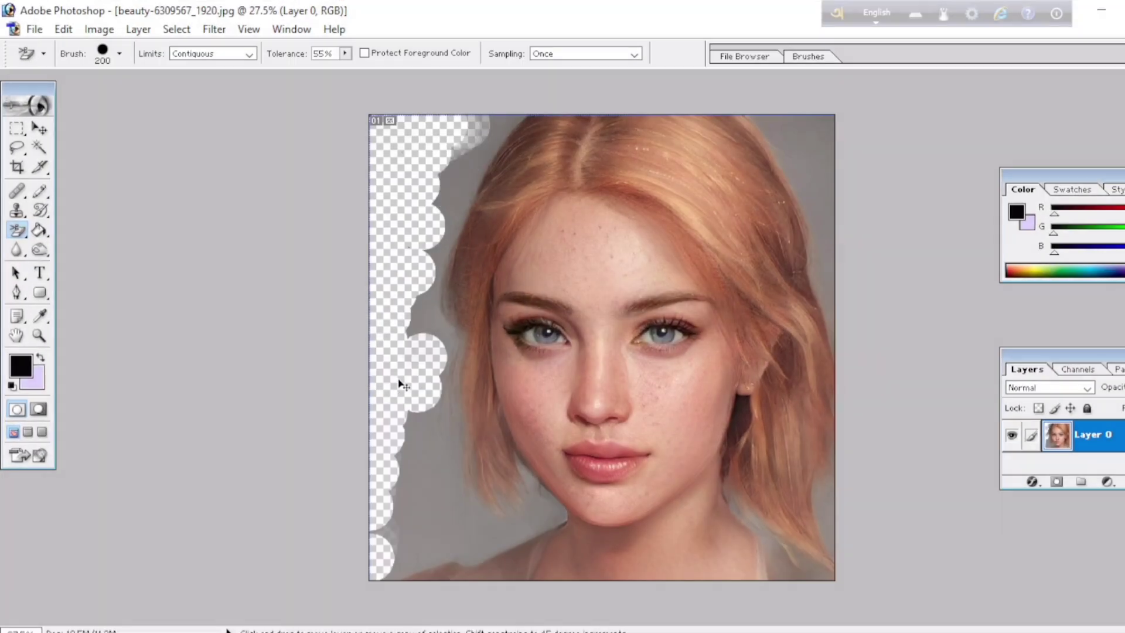
key(ctrl+alt+z)
key(ctrl+alt+z)
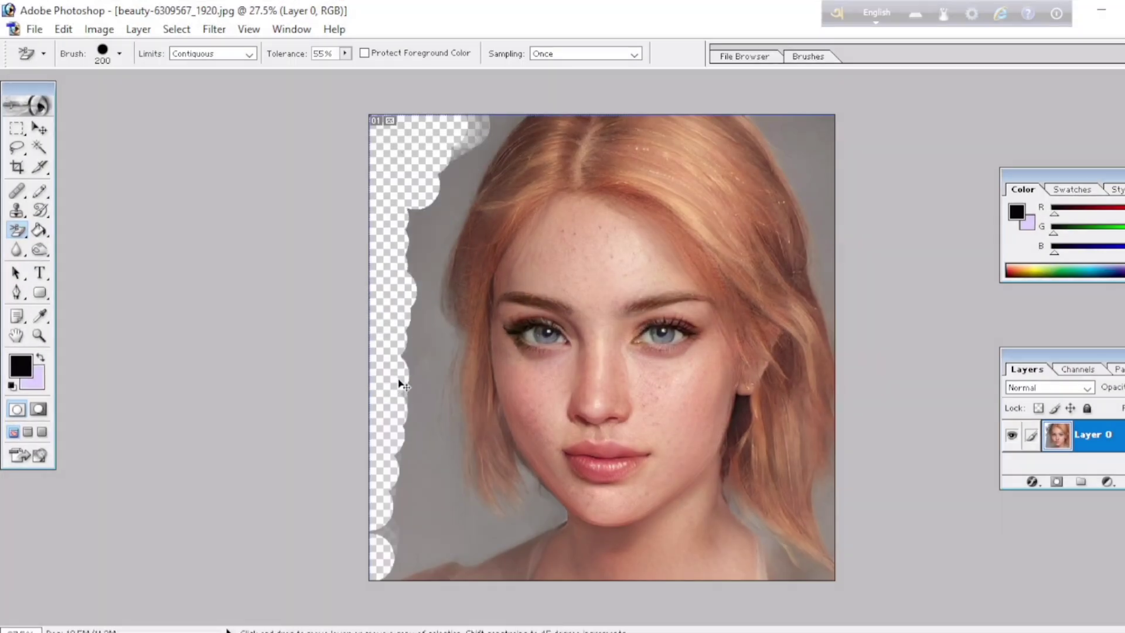
key(ctrl+alt+z)
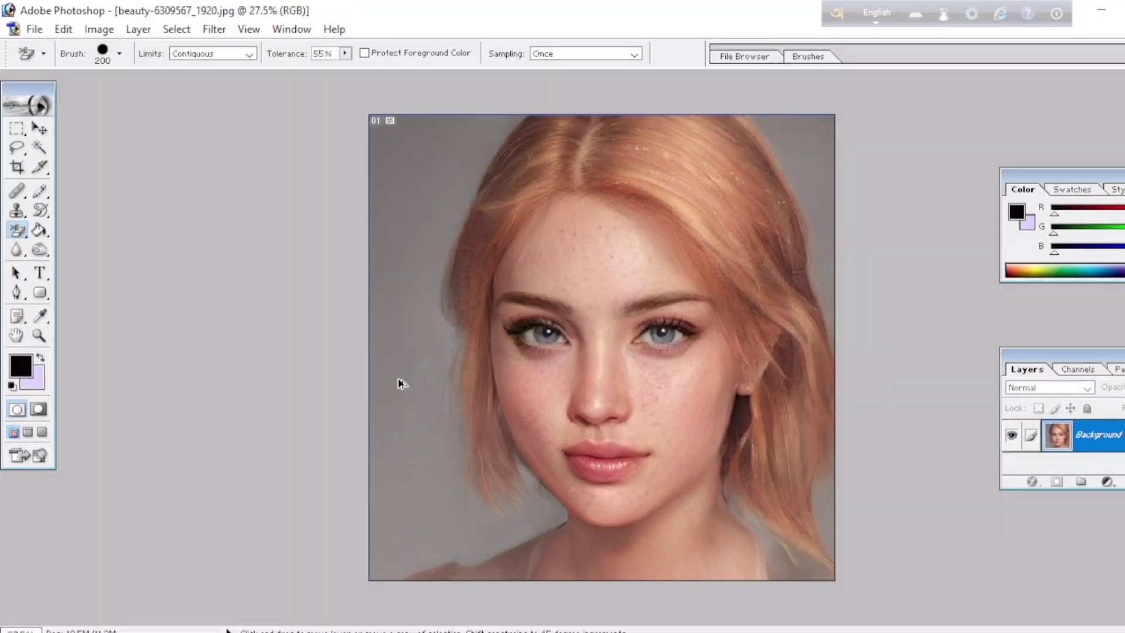
Step: Erase the grey backdrop left of the woman with the Magic Eraser Tool at tolerance 32, with Anti-aliased and Contiguous enabled
click(22, 237)
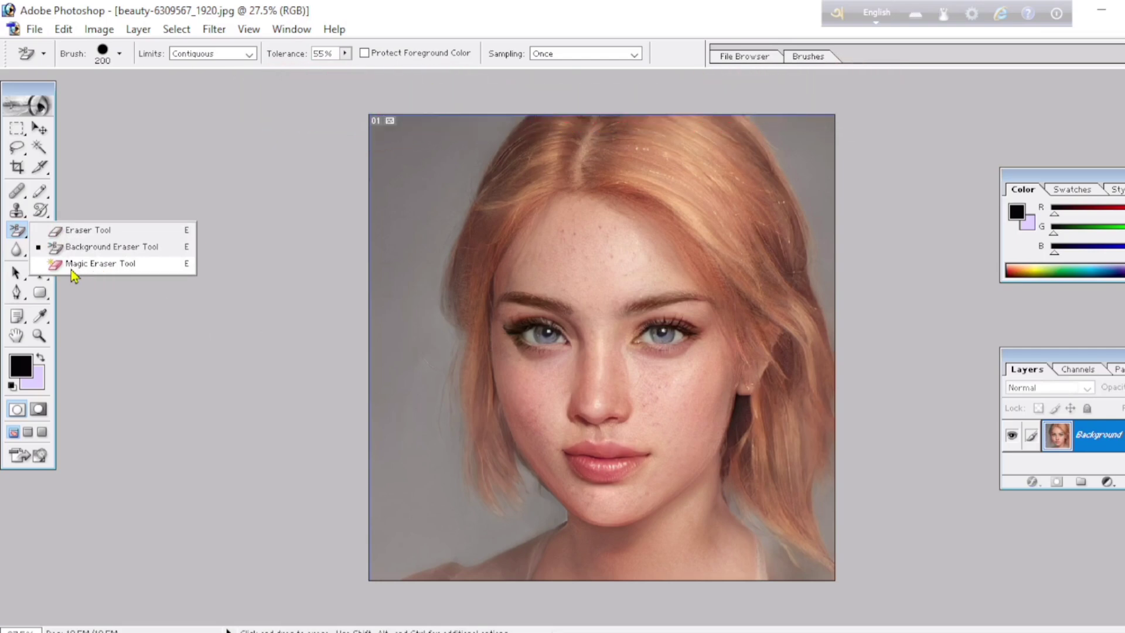
click(106, 271)
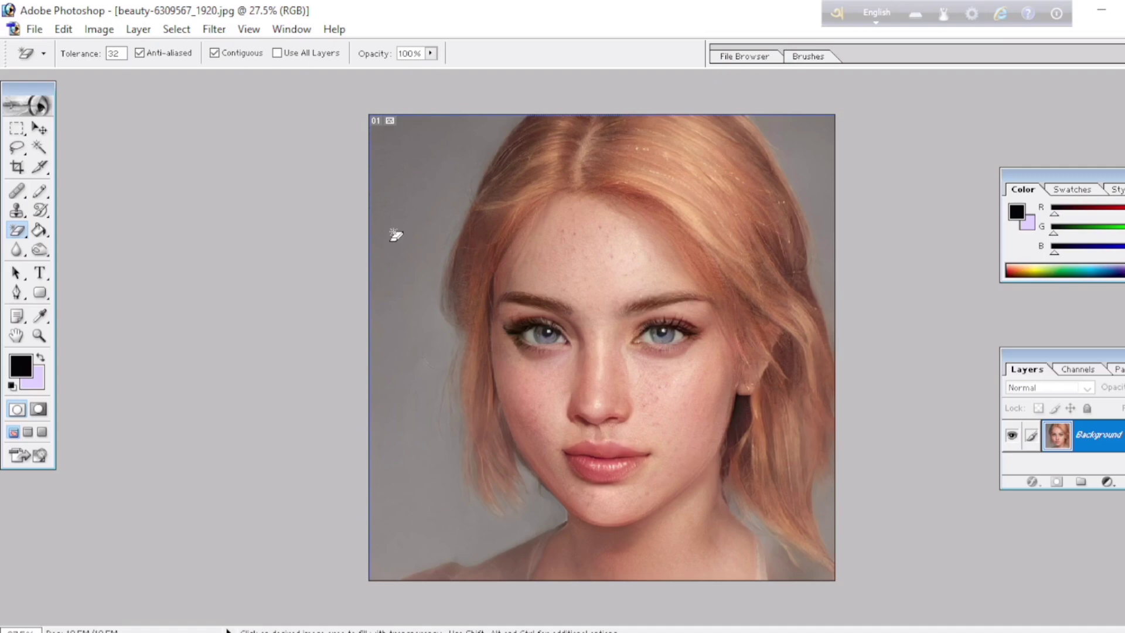
drag(18, 230, 95, 269)
drag(18, 229, 92, 268)
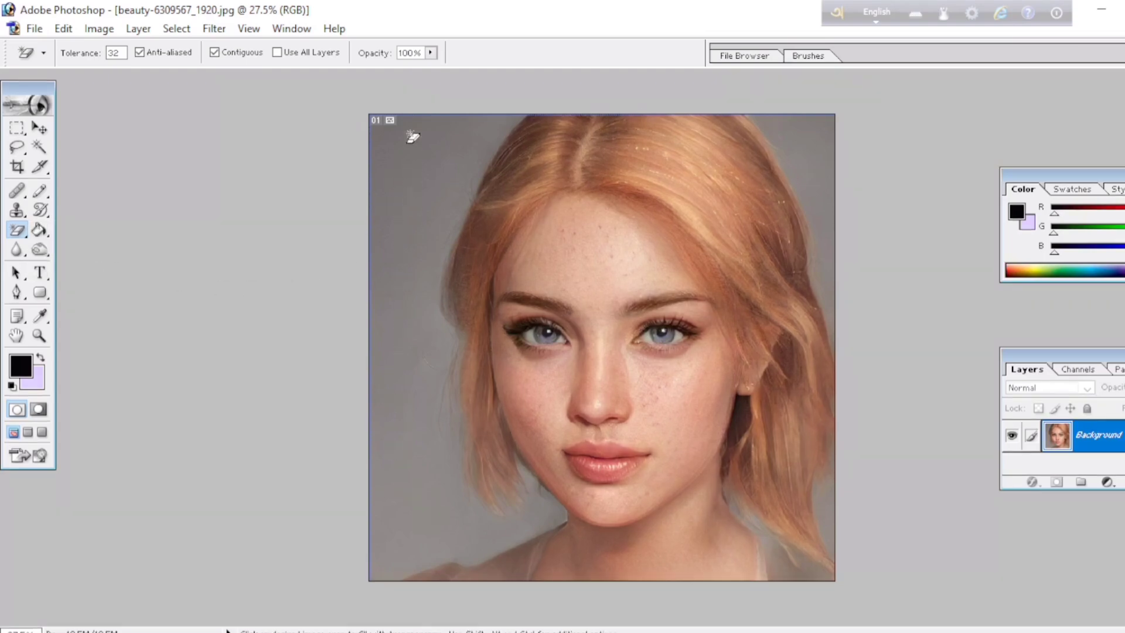
click(401, 180)
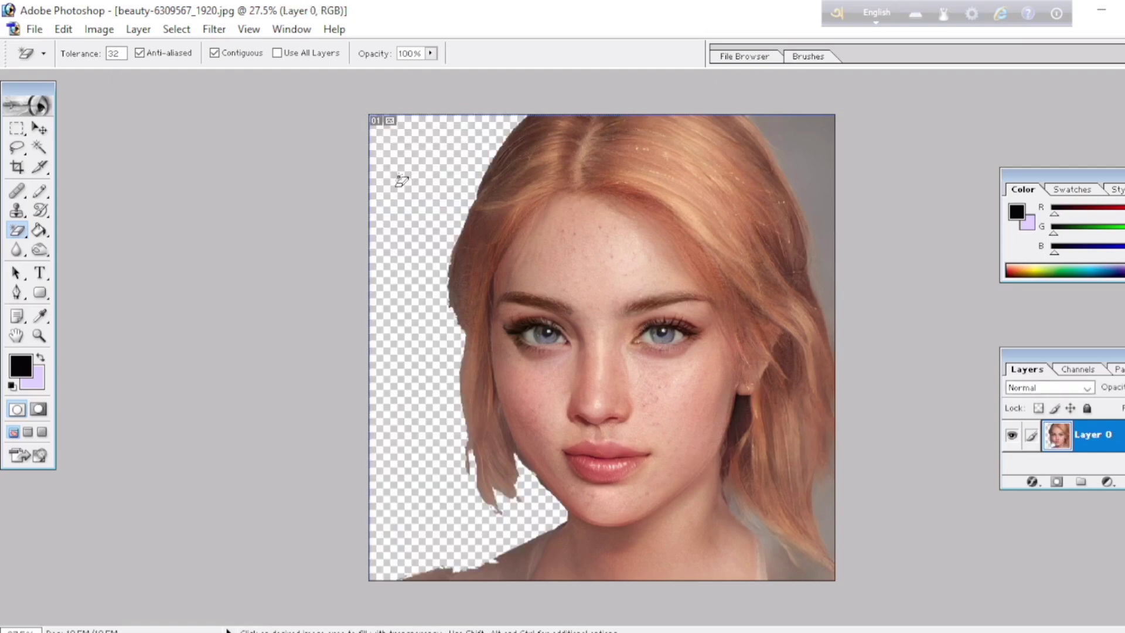
Step: Erase the grey backdrop in the portrait's upper-right area beside the hair with the Magic Eraser Tool at tolerance 32
key(ctrl+minus)
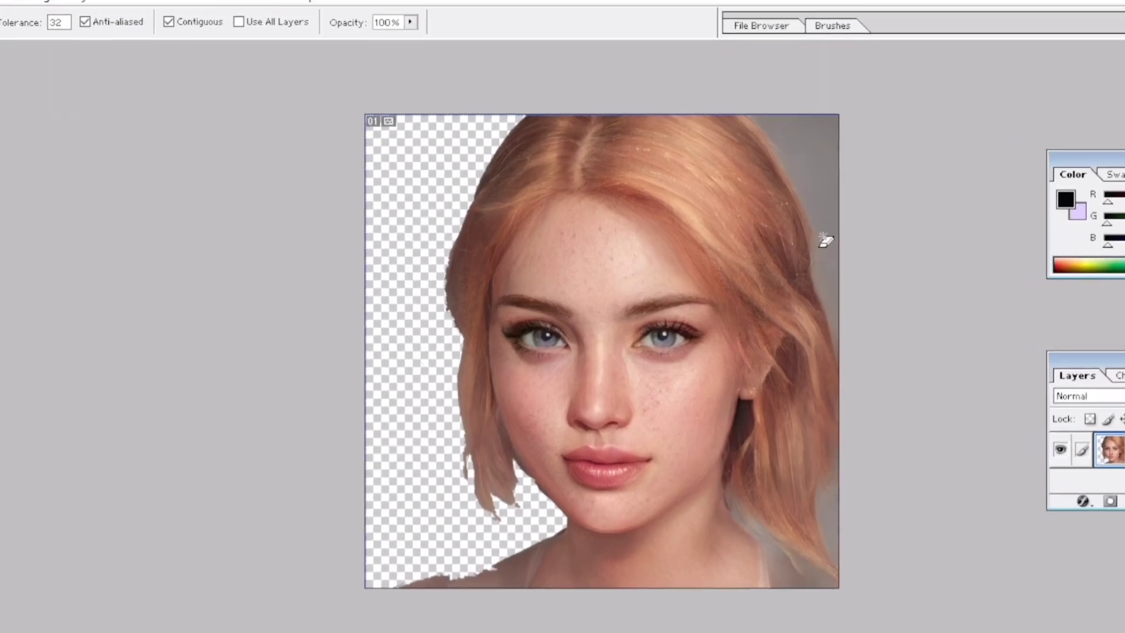
click(814, 129)
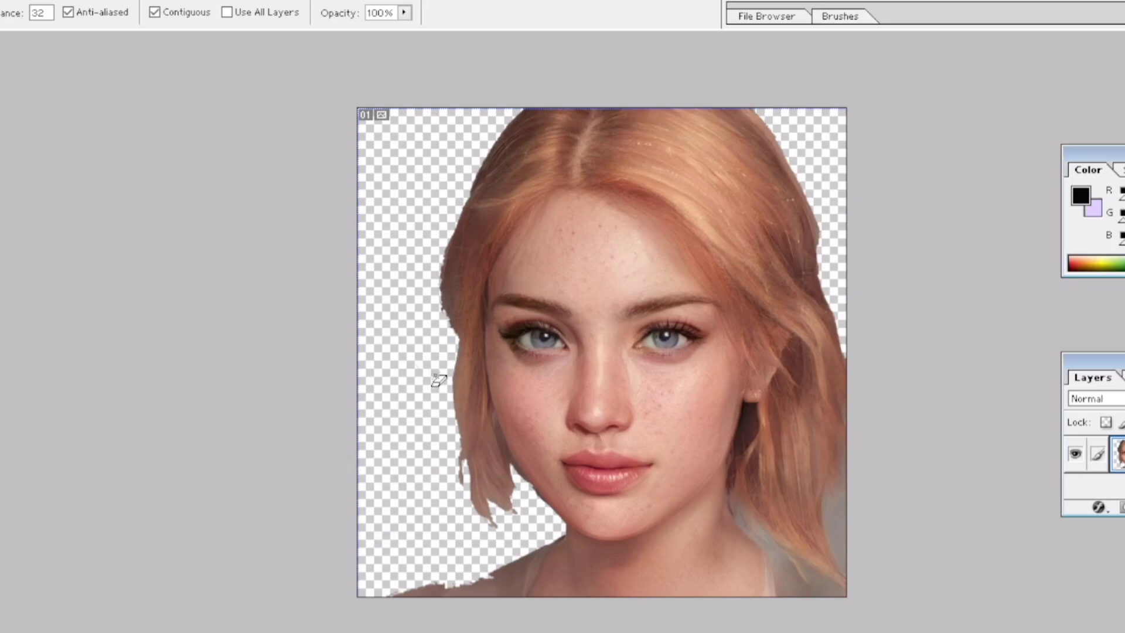
scroll(433, 382, up, 1)
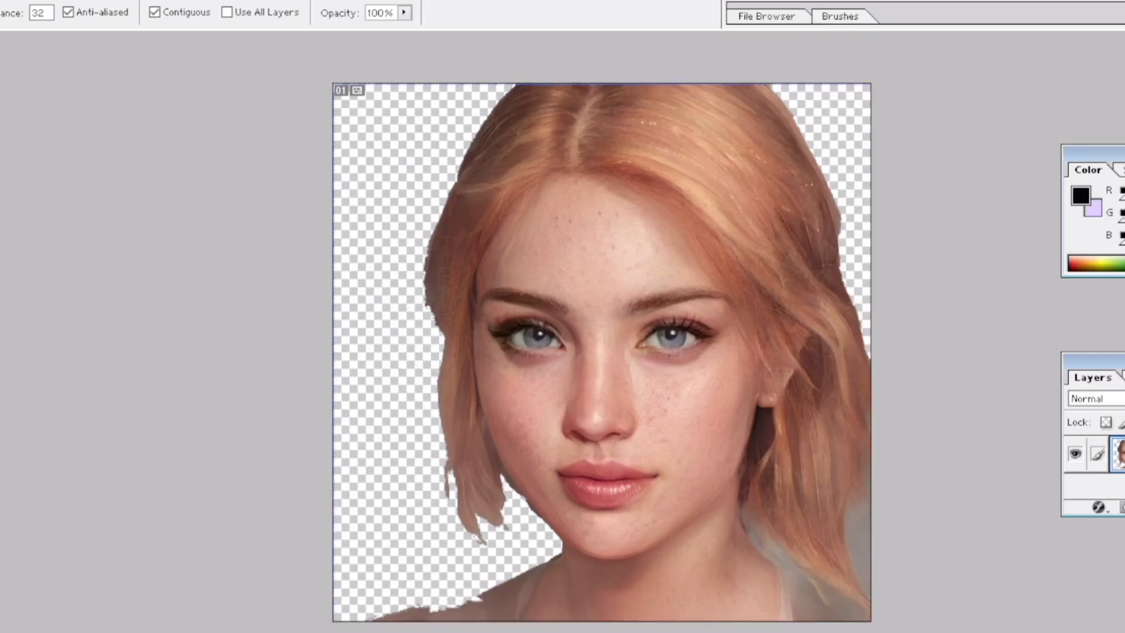
Step: Undo the Magic Eraser deletions to restore the portrait's original grey backdrop
right_click(1, 215)
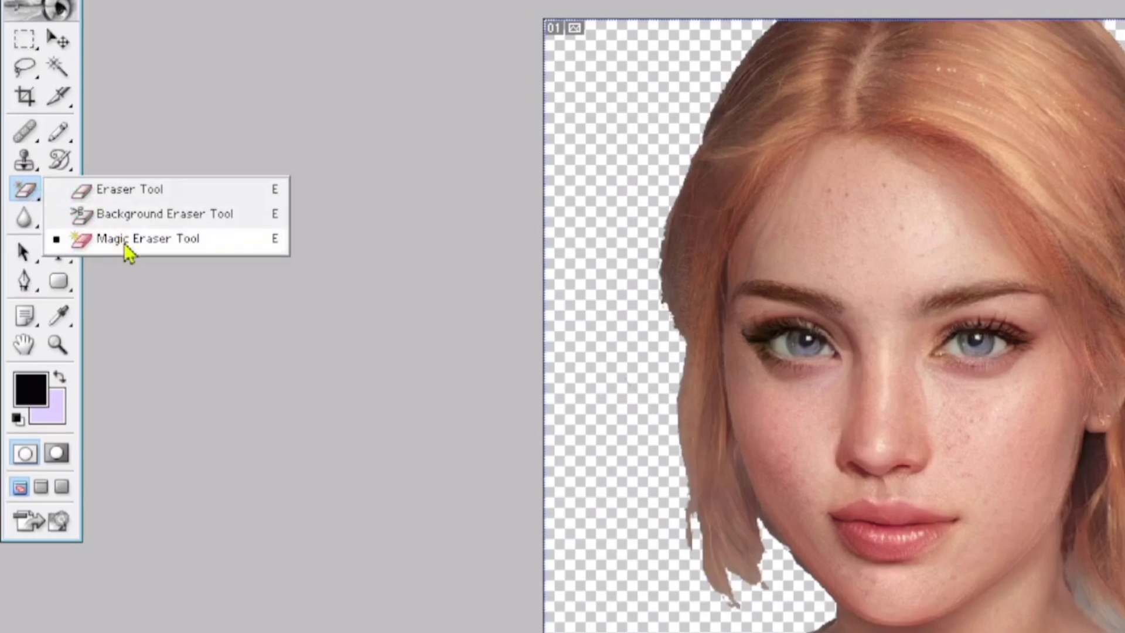
click(406, 368)
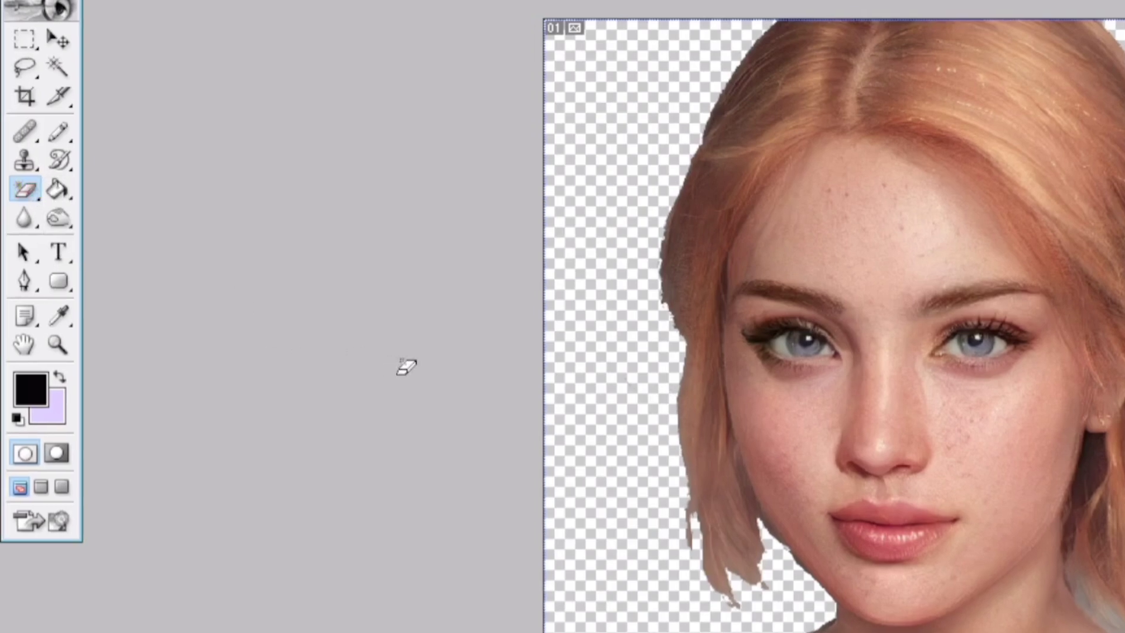
key(ctrl+z)
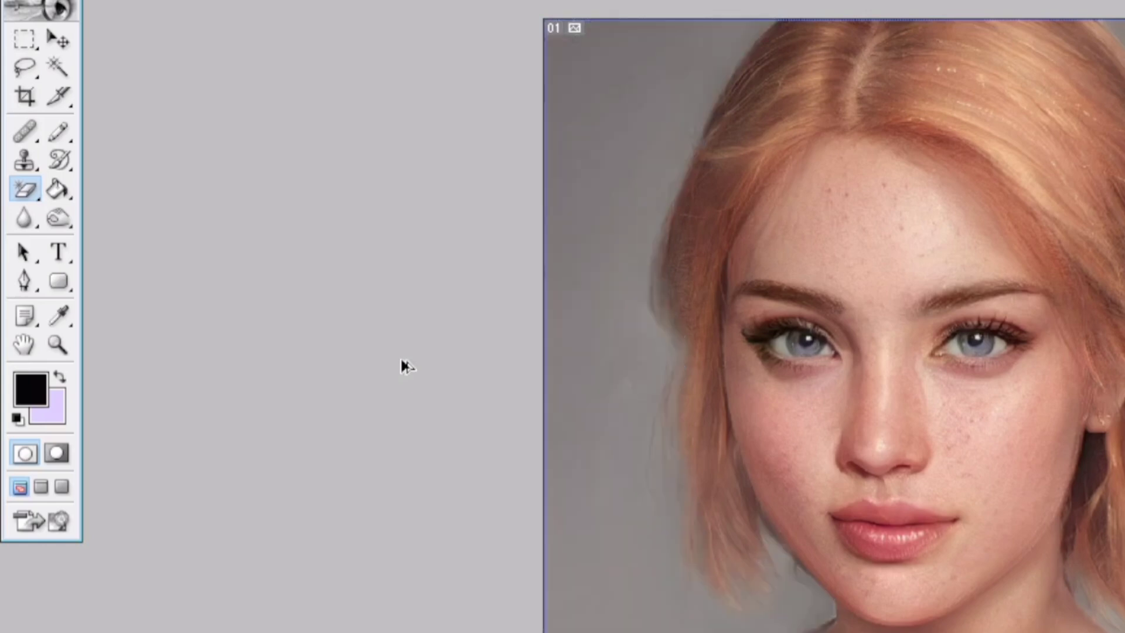
scroll(612, 419, down, 2)
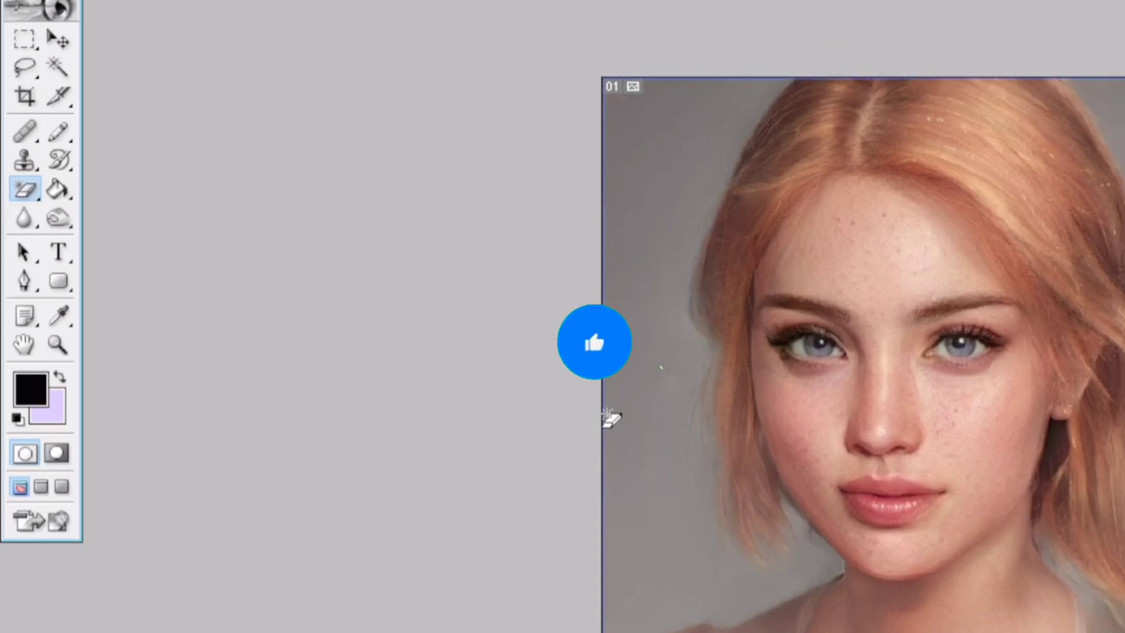
scroll(608, 415, up, 2)
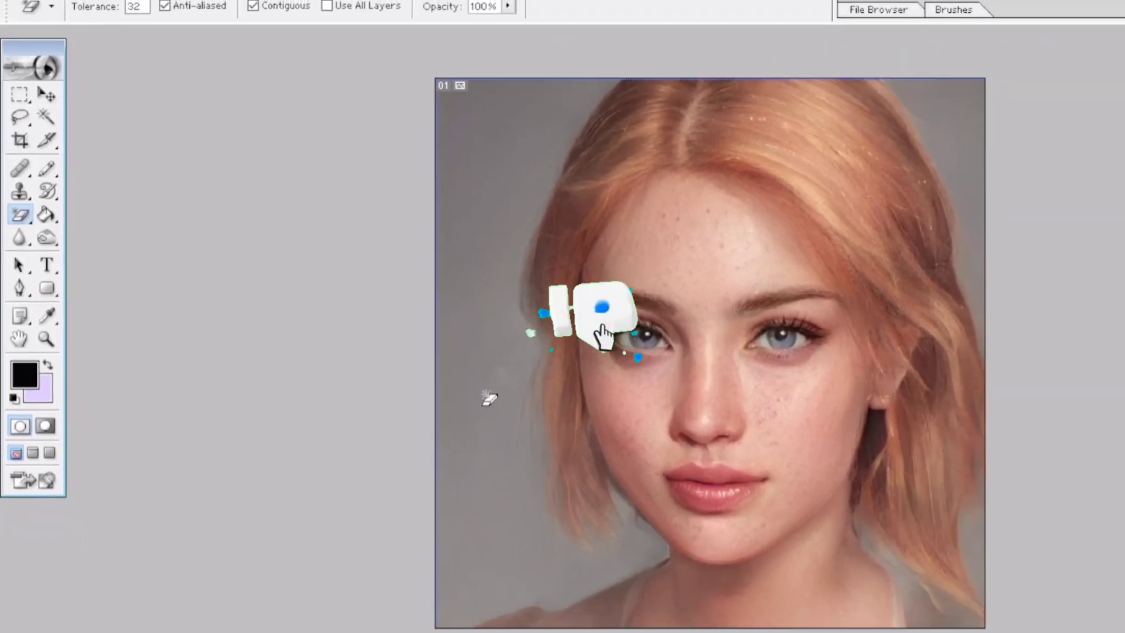